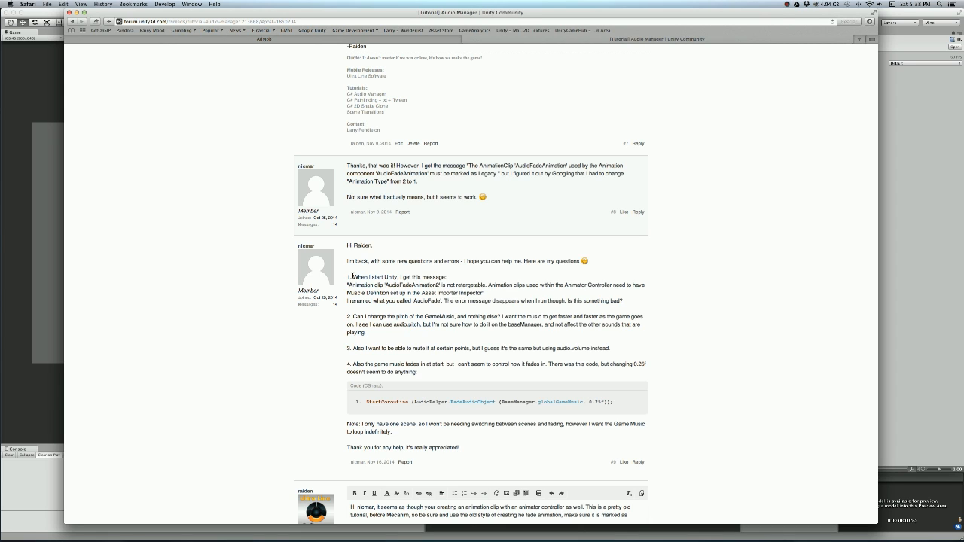
- Read the forum post's question about the non-retargetable animation clip, and return to Unity to view the existing AudioFade clip
drag(354, 279, 623, 304)
click(612, 308)
click(76, 12)
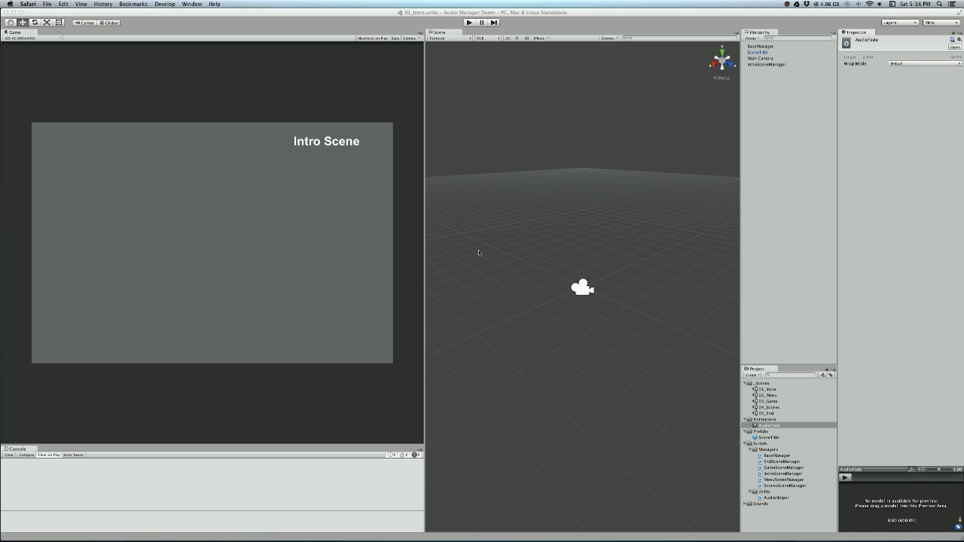
click(184, 26)
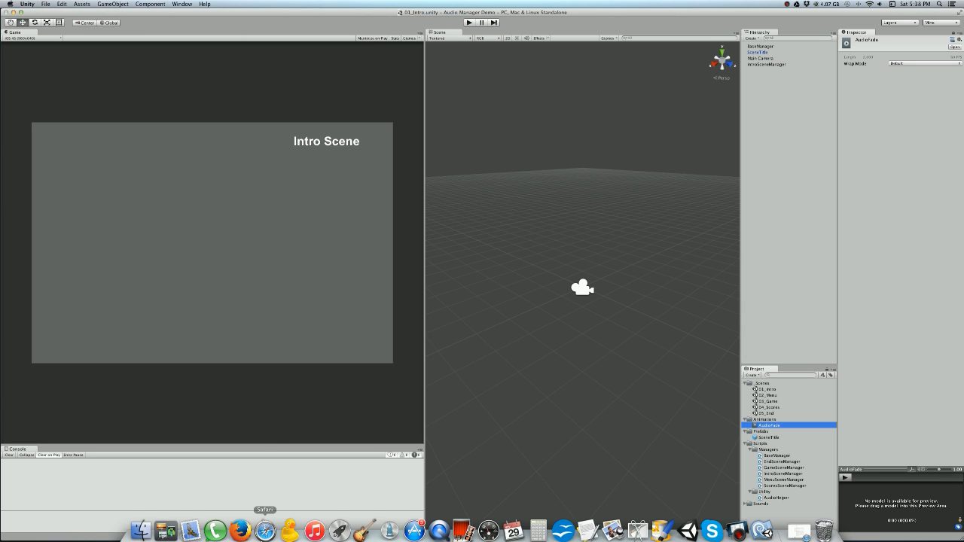
click(270, 533)
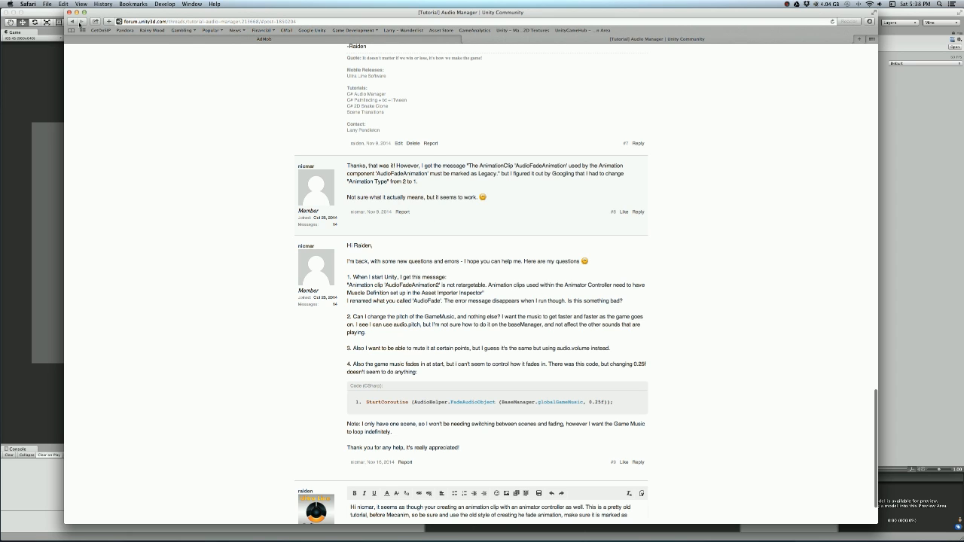
click(77, 12)
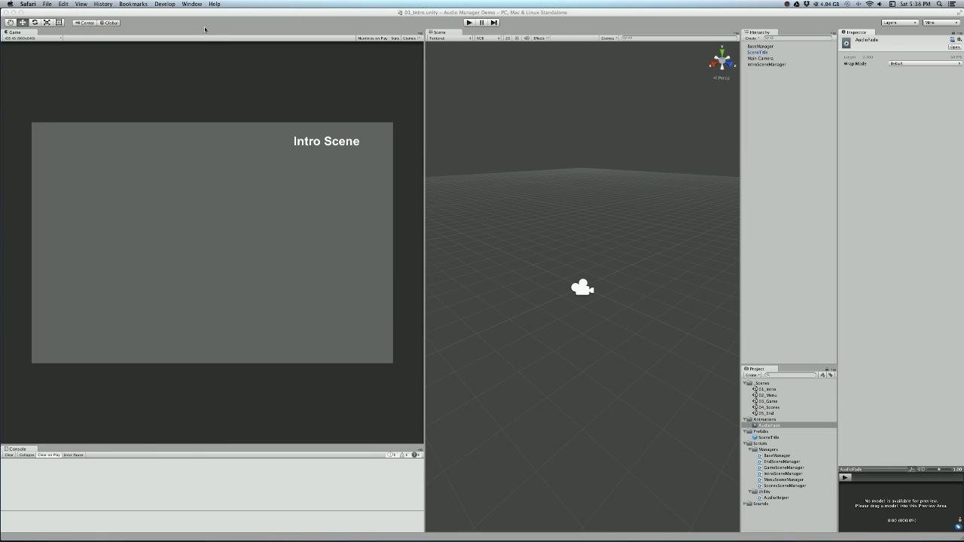
click(222, 92)
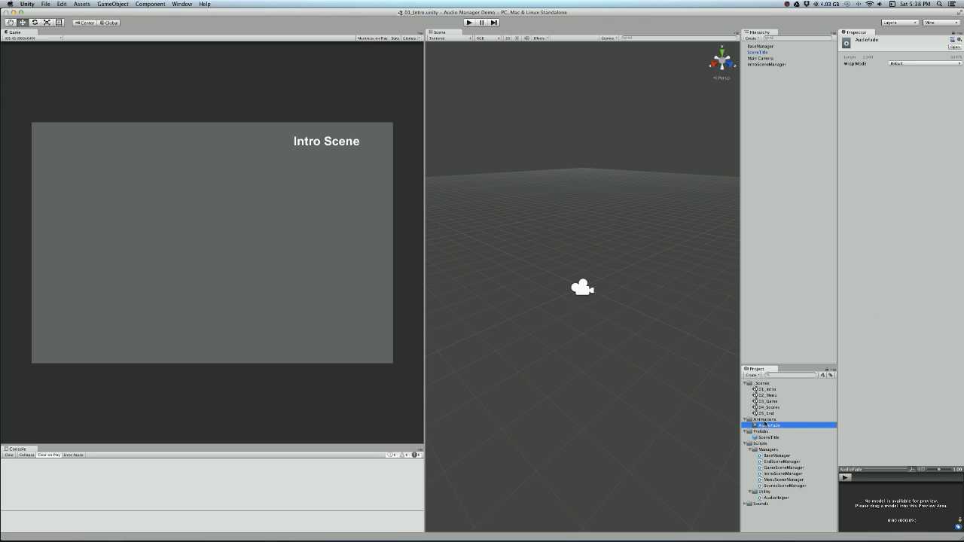
click(765, 426)
- Create an empty game object in the intro scene and add an Audio Source component to it
click(113, 3)
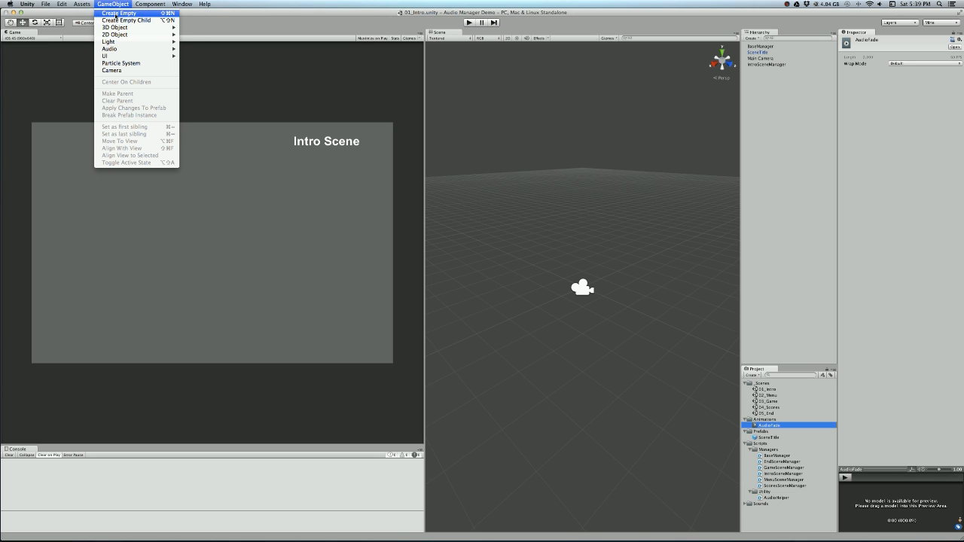
click(116, 15)
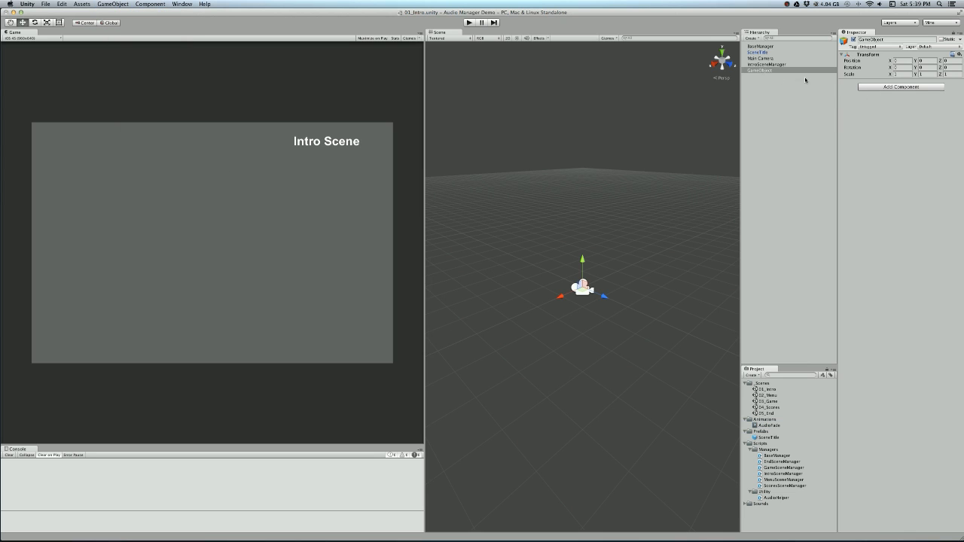
click(792, 72)
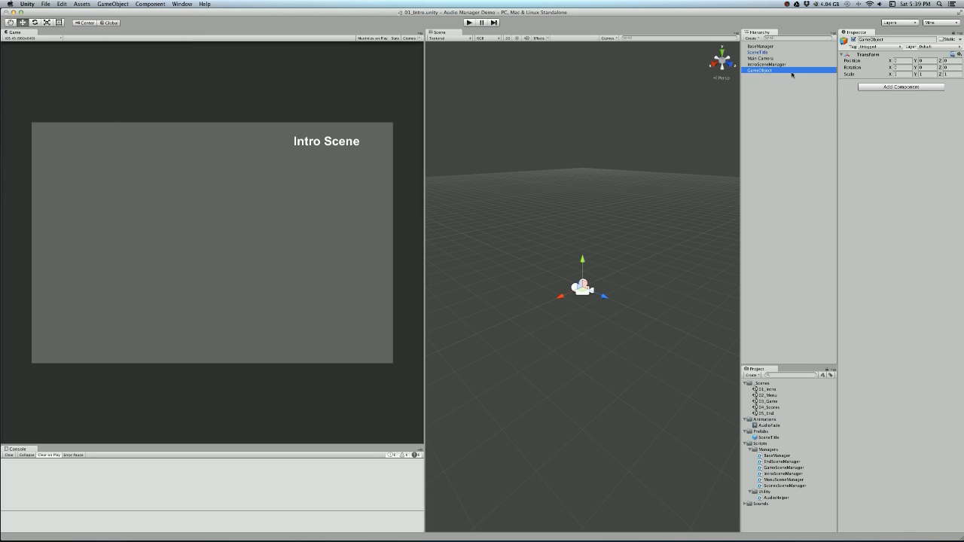
click(900, 87)
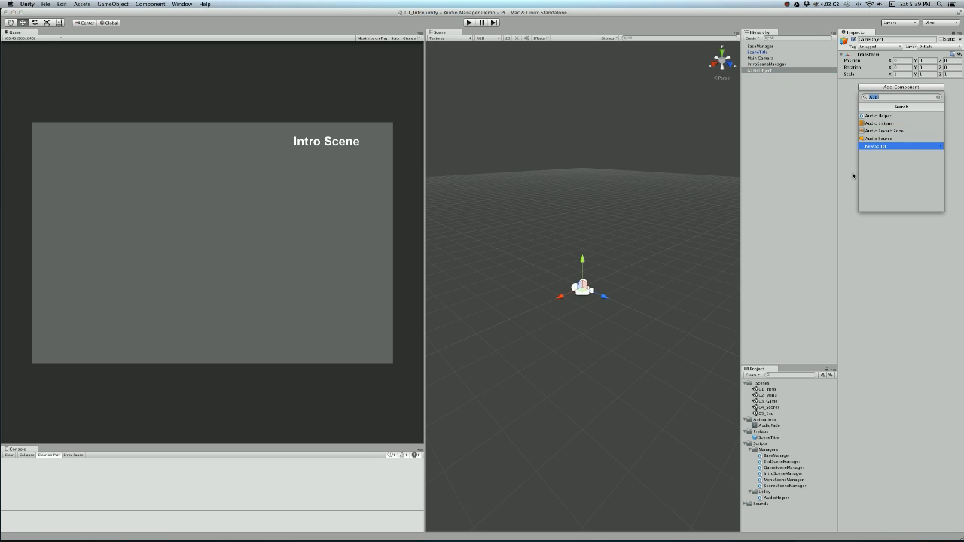
click(887, 138)
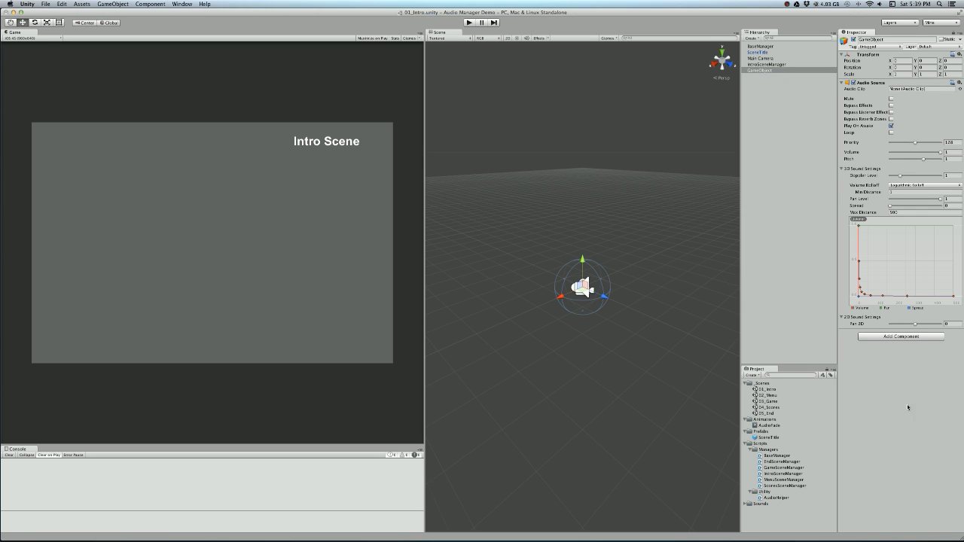
- Open the Animation window and dock it beneath the Scene view
click(182, 4)
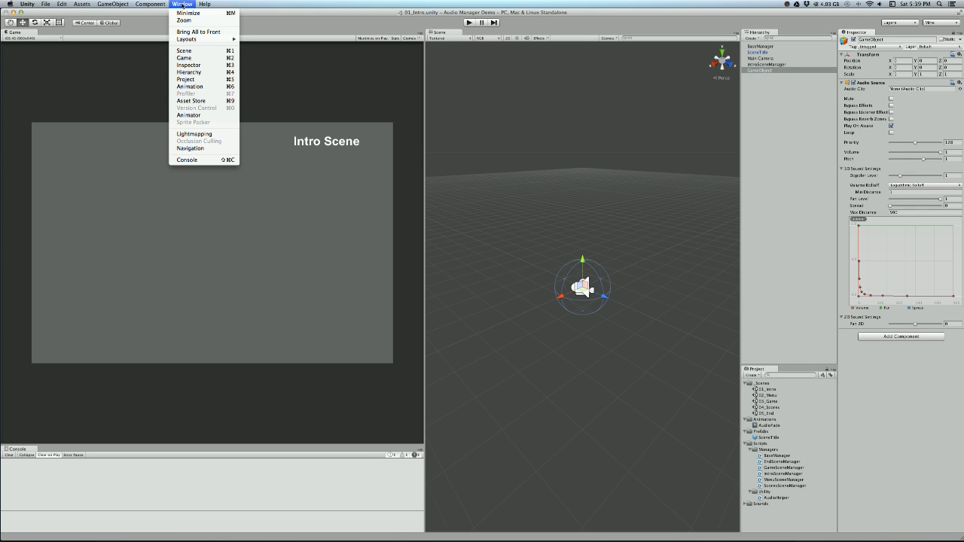
click(194, 87)
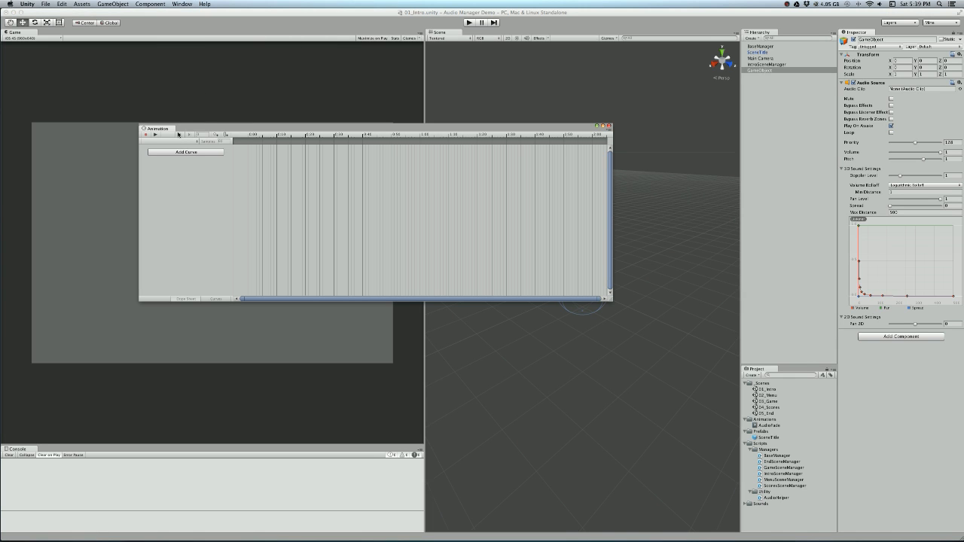
drag(162, 130, 604, 449)
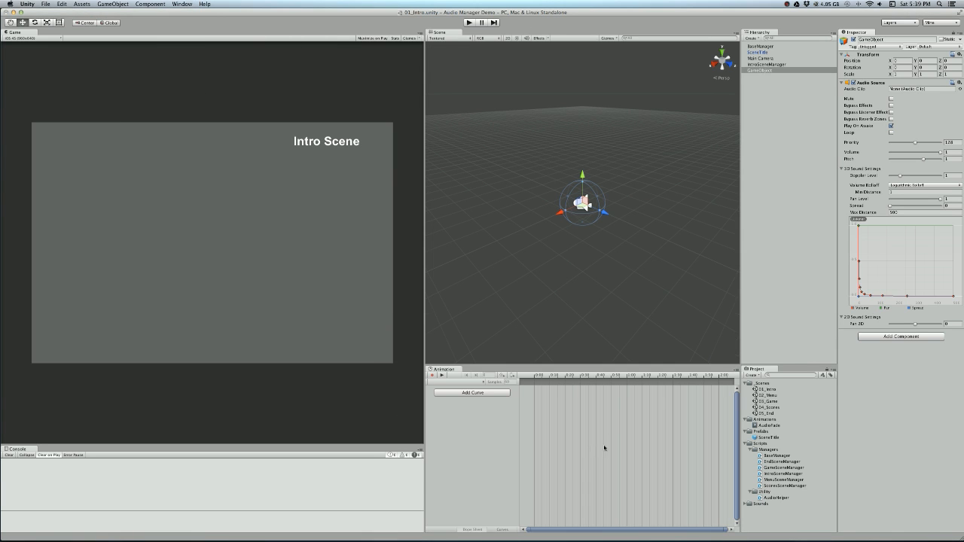
- Create a new animation clip for the empty game object, saved as AudioFade2 in the Animations folder
click(773, 70)
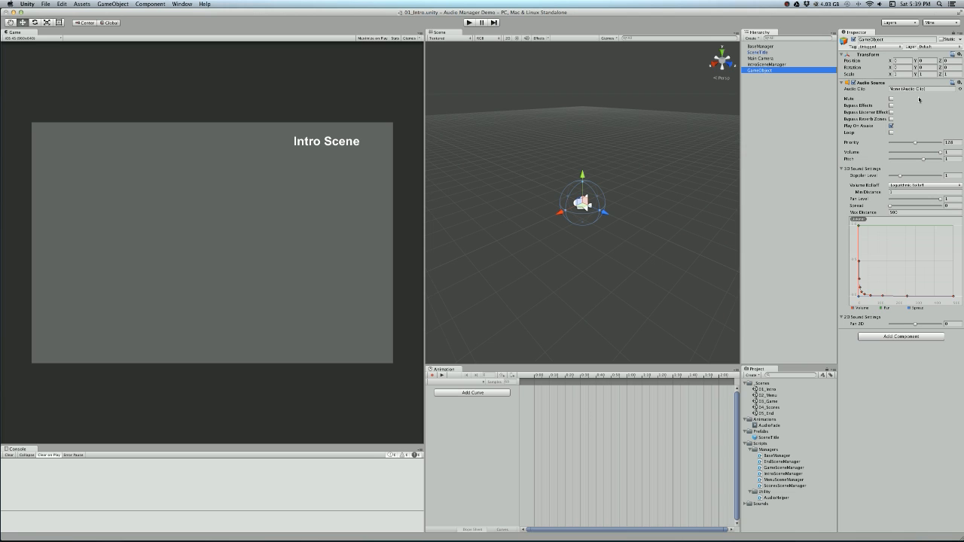
click(472, 392)
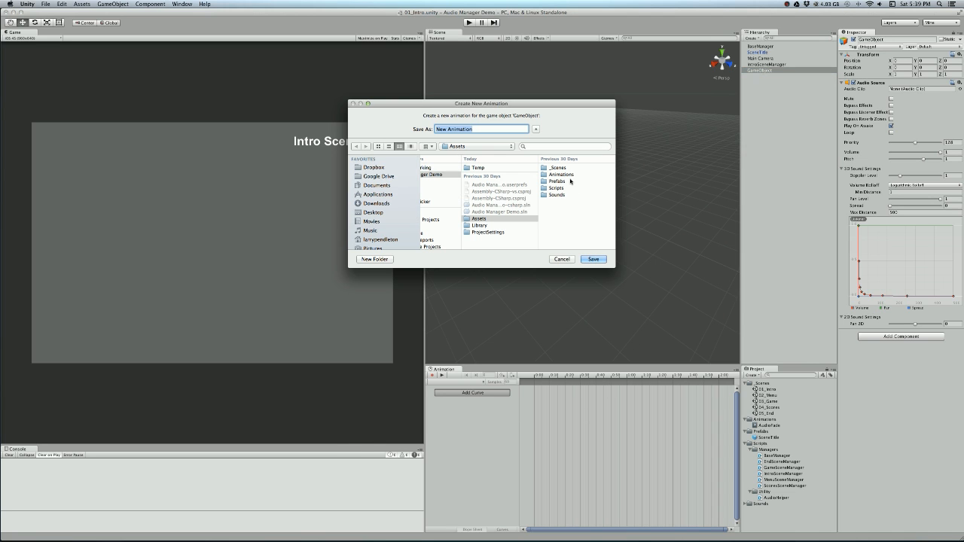
click(570, 175)
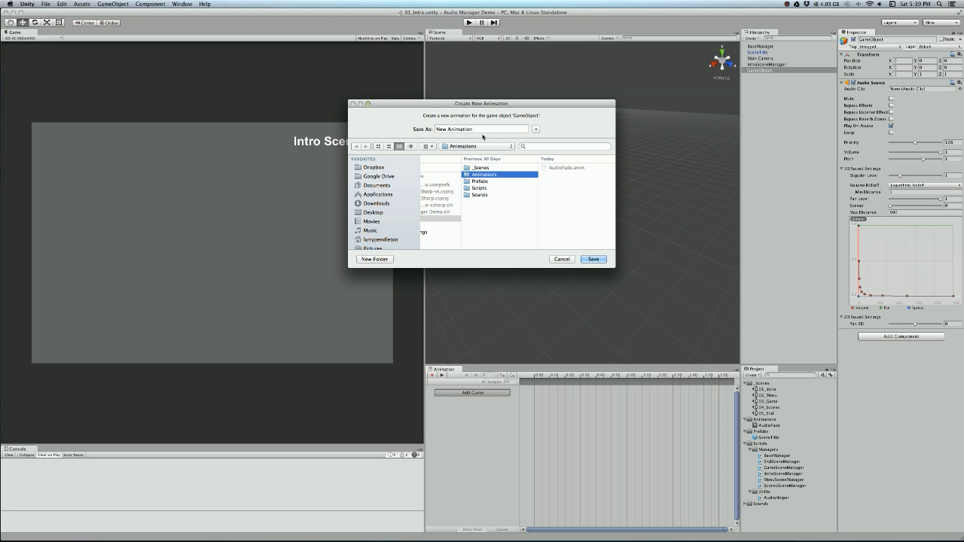
click(565, 168)
double_click(491, 130)
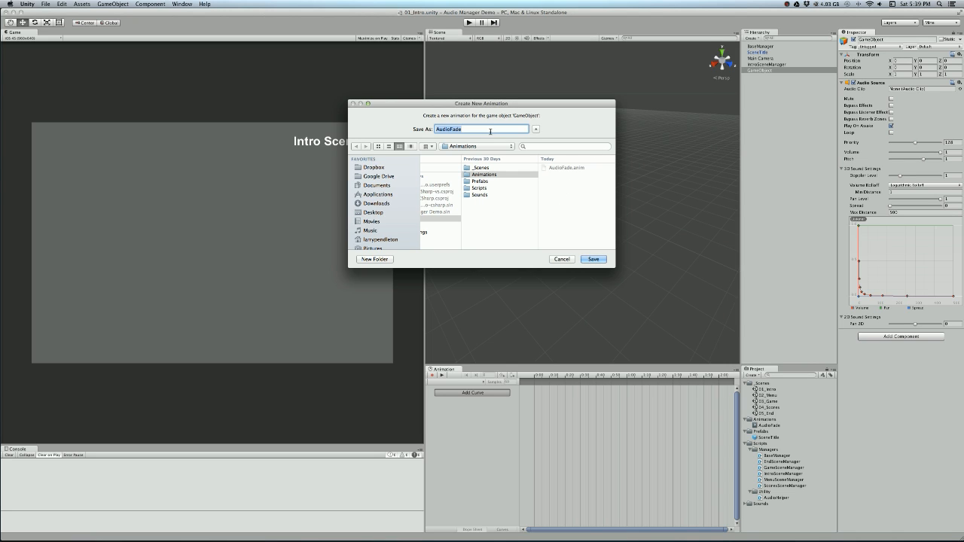
click(493, 130)
text(2)
click(593, 259)
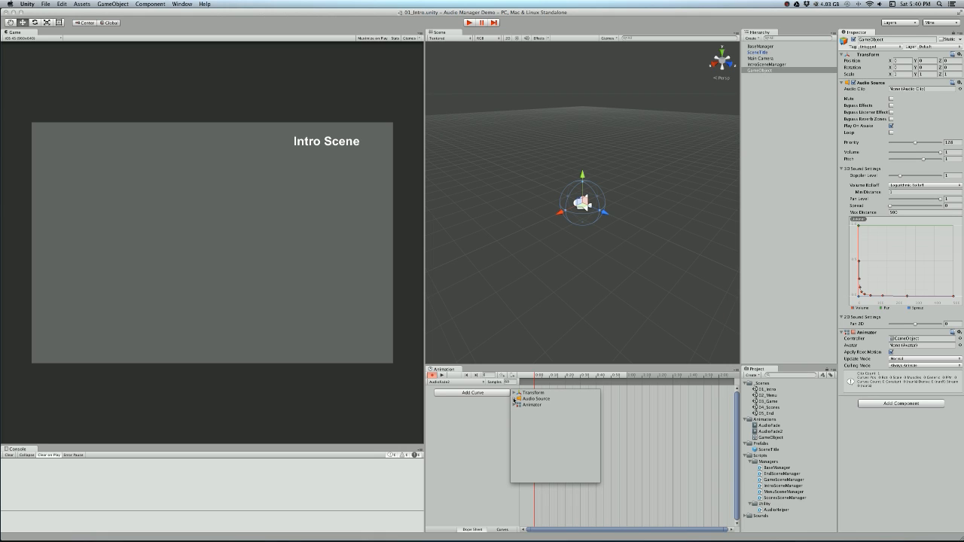
- Add an Audio Source Volume curve to AudioFade2, set the volume to 0 at the one-second keyframe and stop recording
click(515, 399)
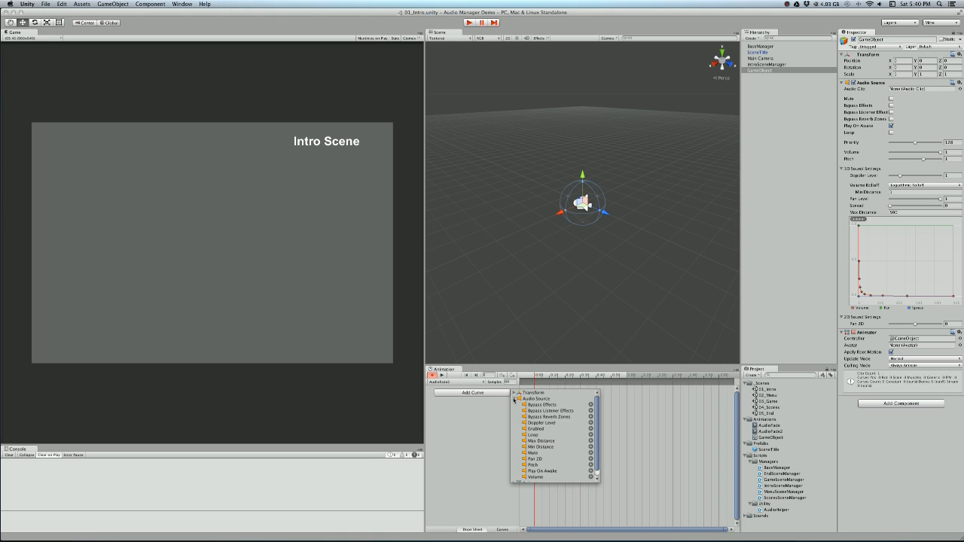
scroll(540, 427, down, 1)
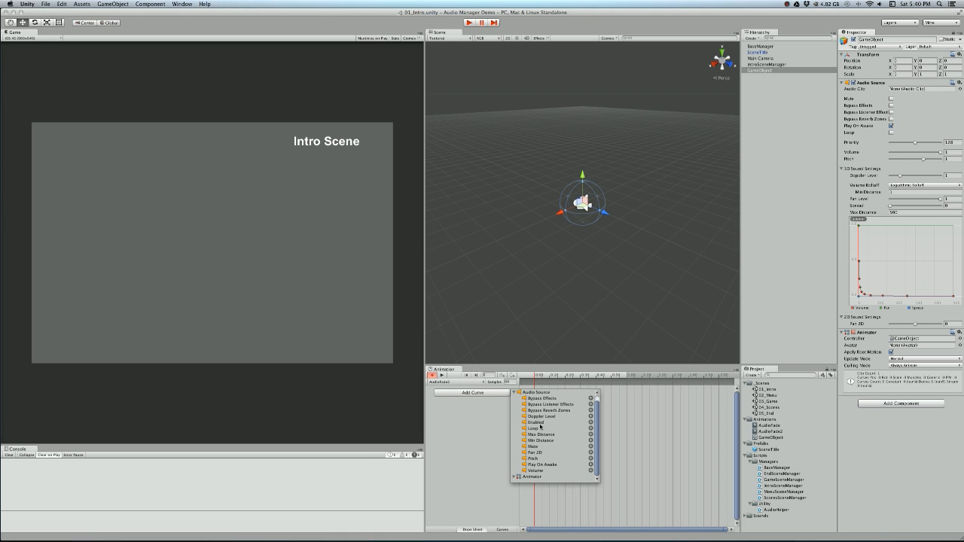
click(556, 472)
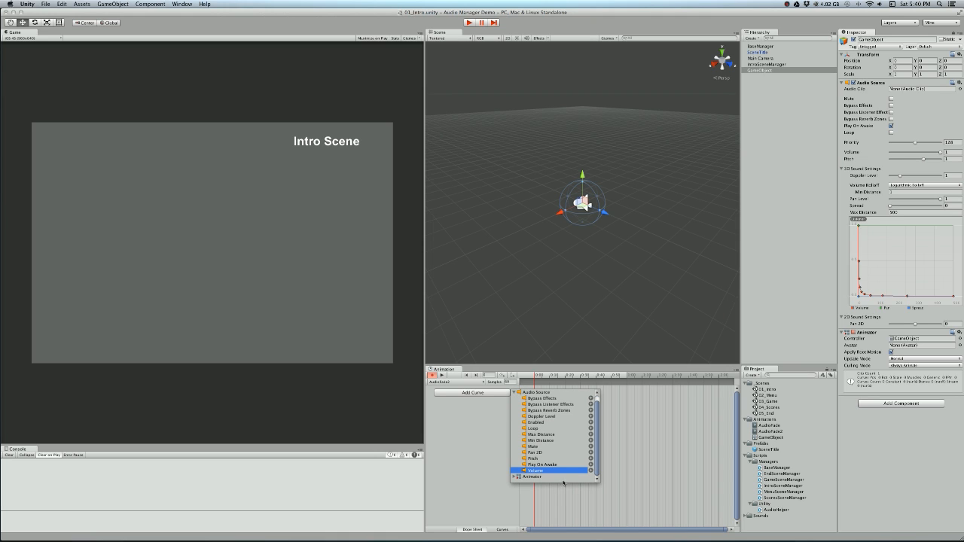
click(591, 471)
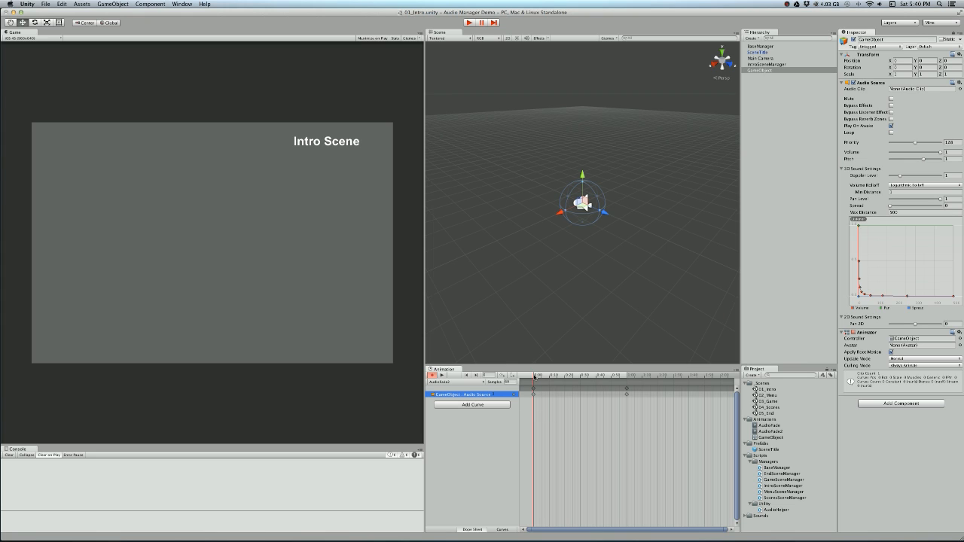
drag(534, 377, 627, 379)
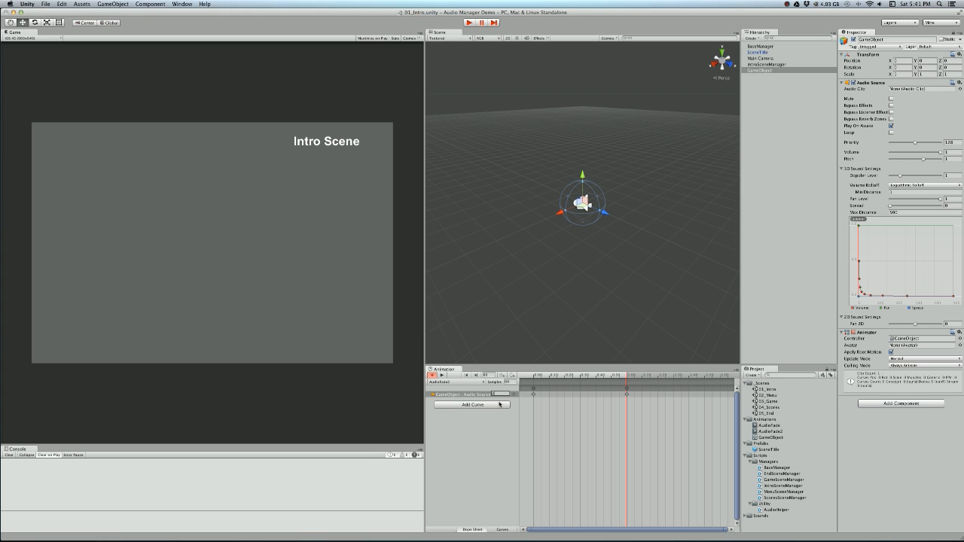
click(434, 375)
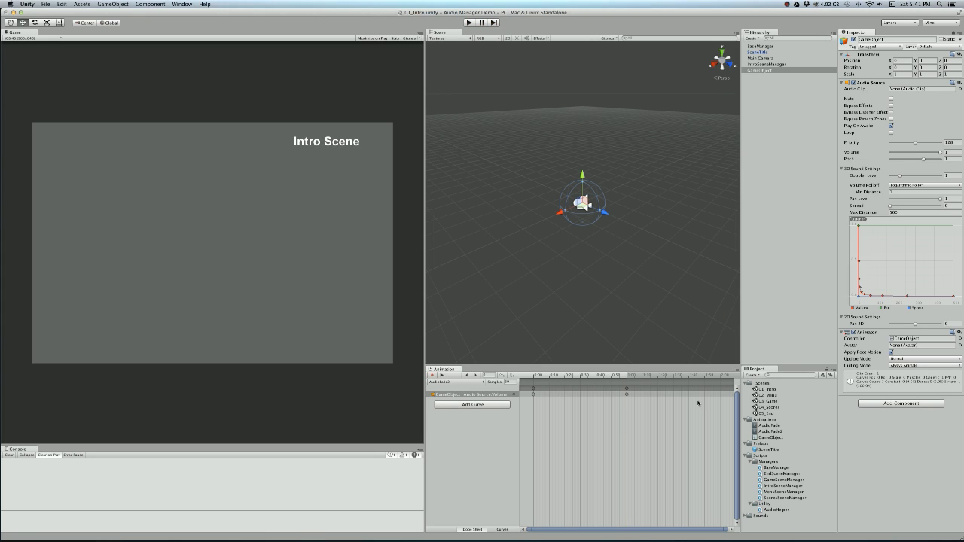
- Close the docked Animation window and delete the GameObject animator controller from the Animations folder
click(766, 431)
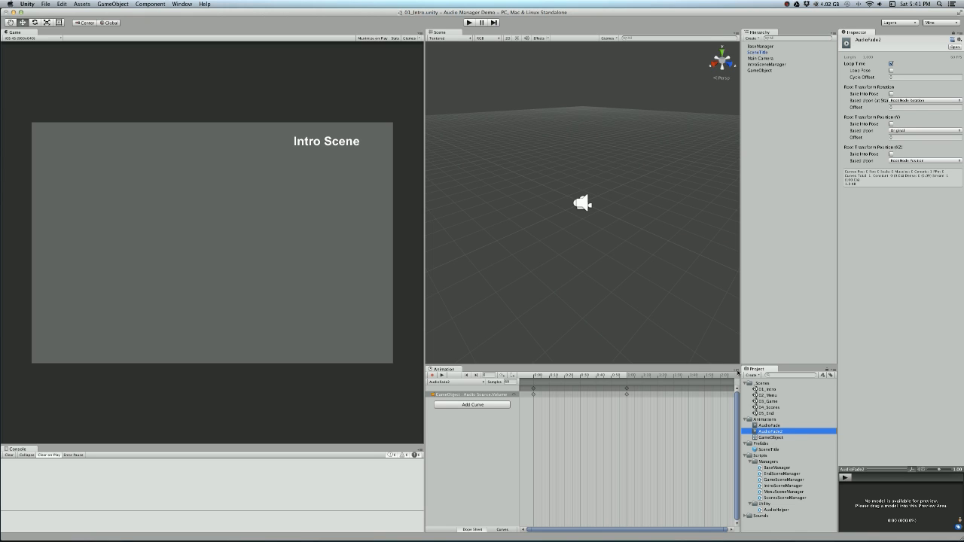
click(738, 371)
click(751, 385)
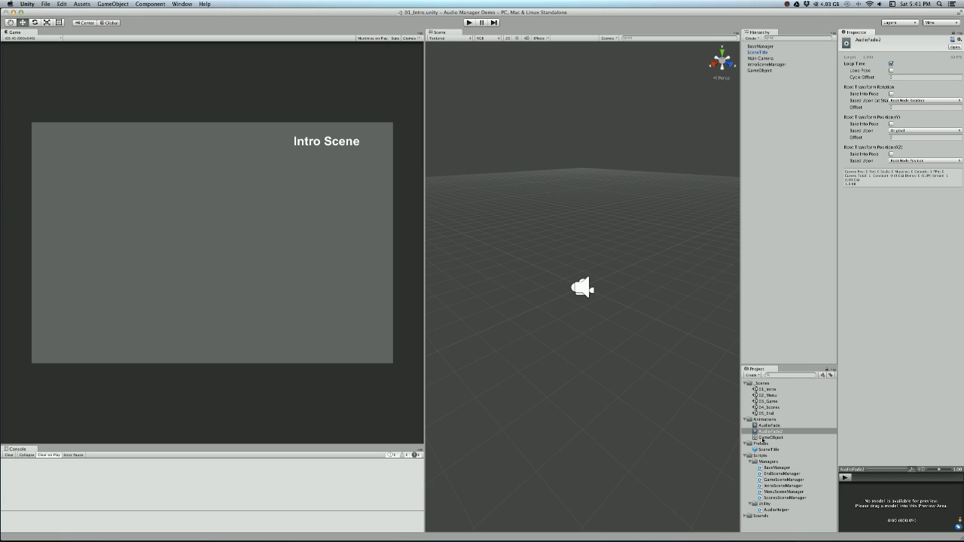
click(764, 438)
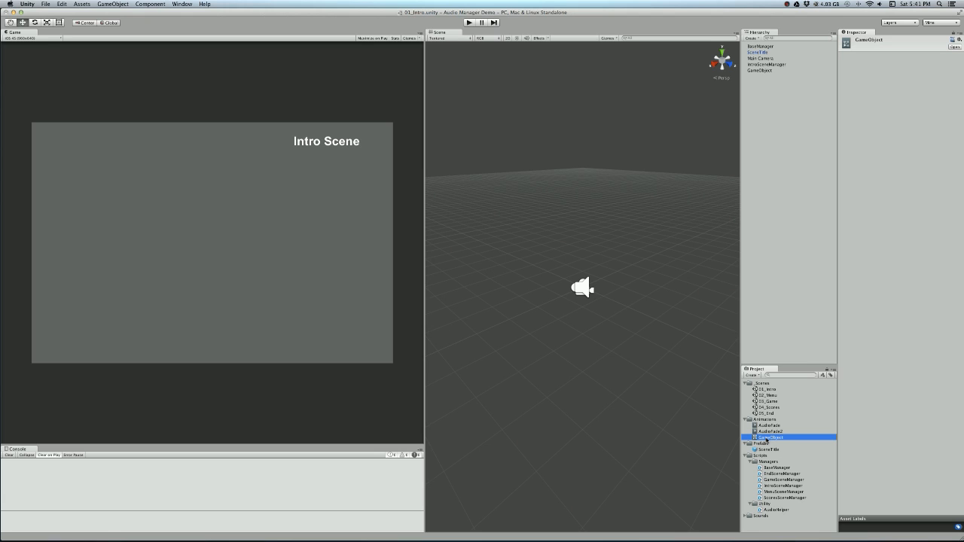
key(super+BackSpace)
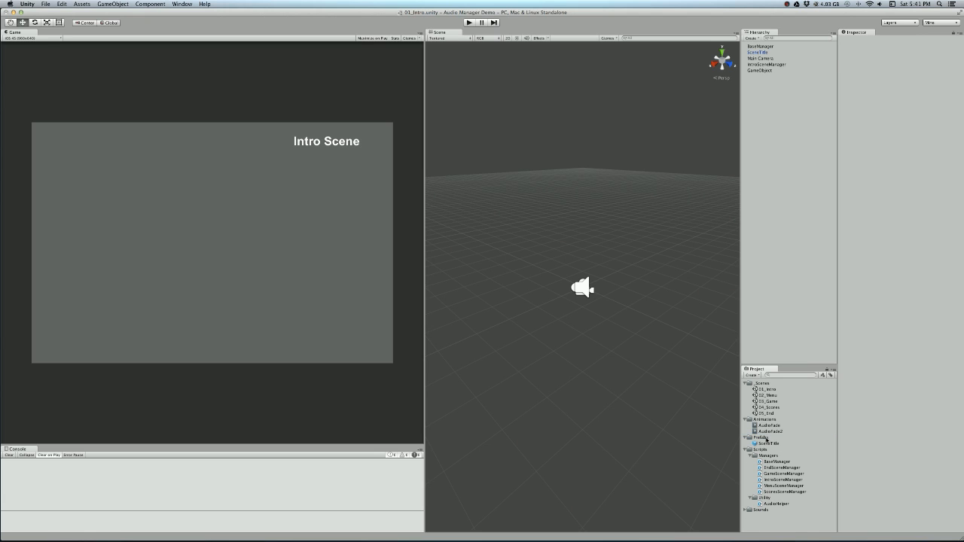
- Set AudioFade2's Animation Type to 1 in the Inspector's Debug mode, restore Normal mode and compare the clip with AudioFade
click(769, 431)
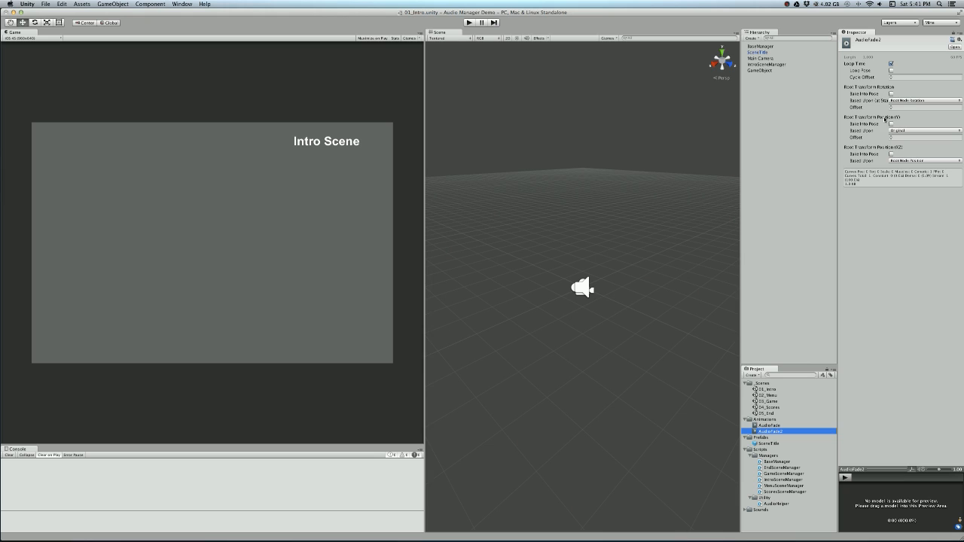
click(833, 106)
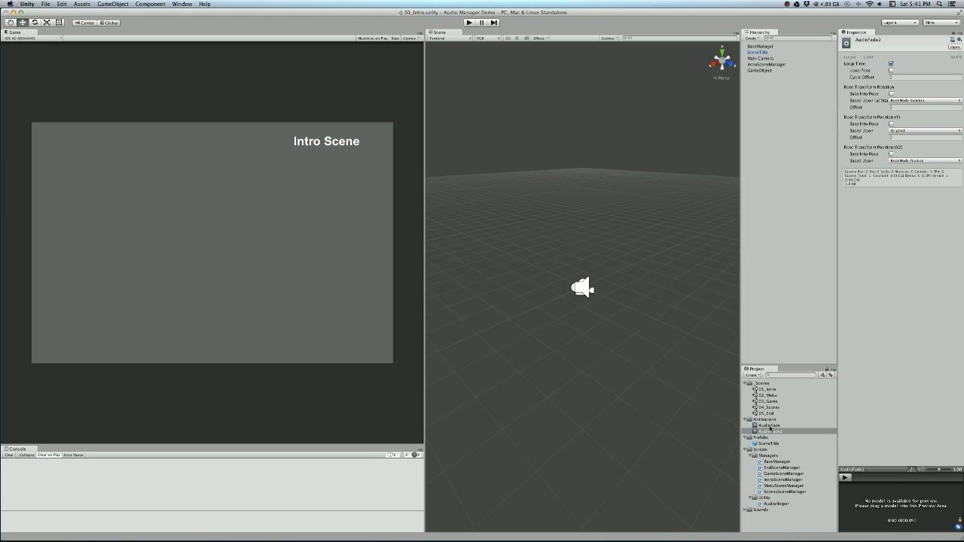
click(770, 429)
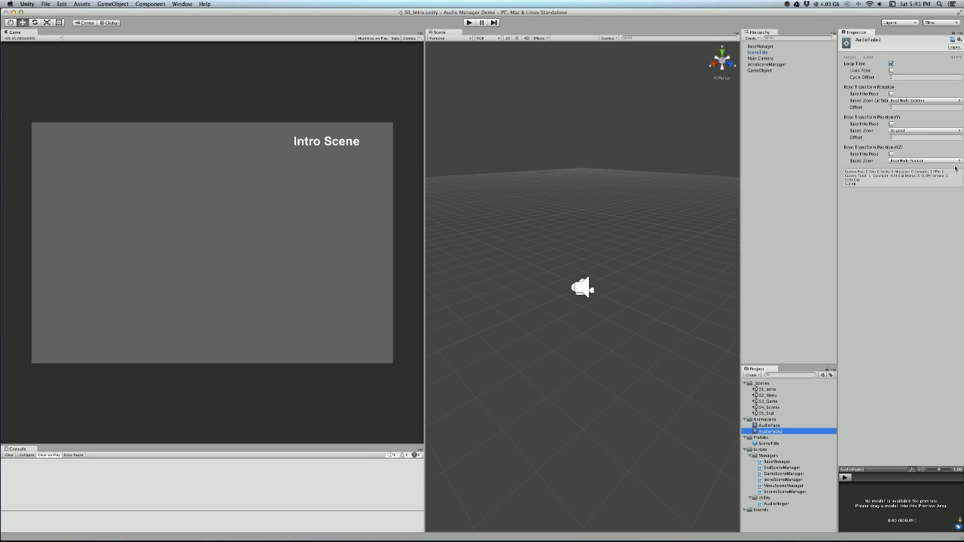
click(959, 36)
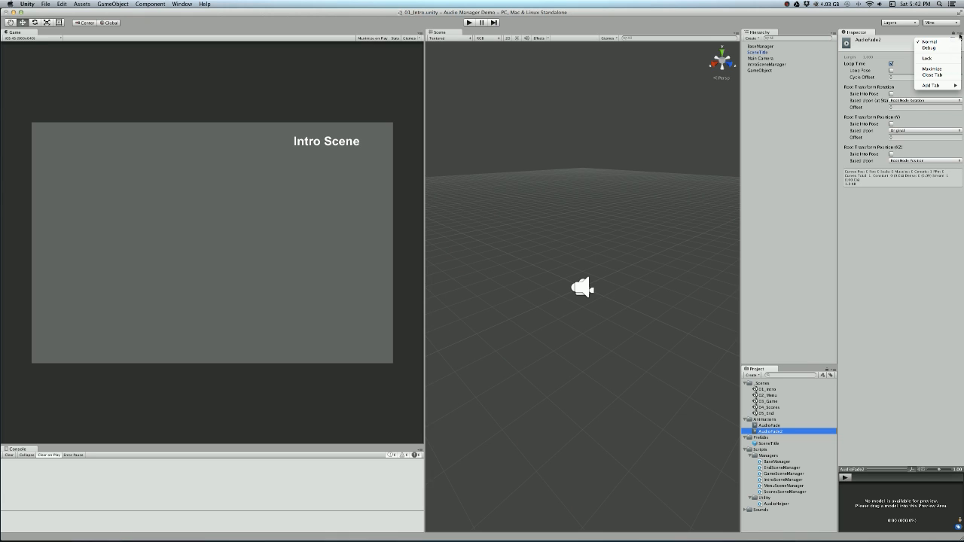
click(929, 48)
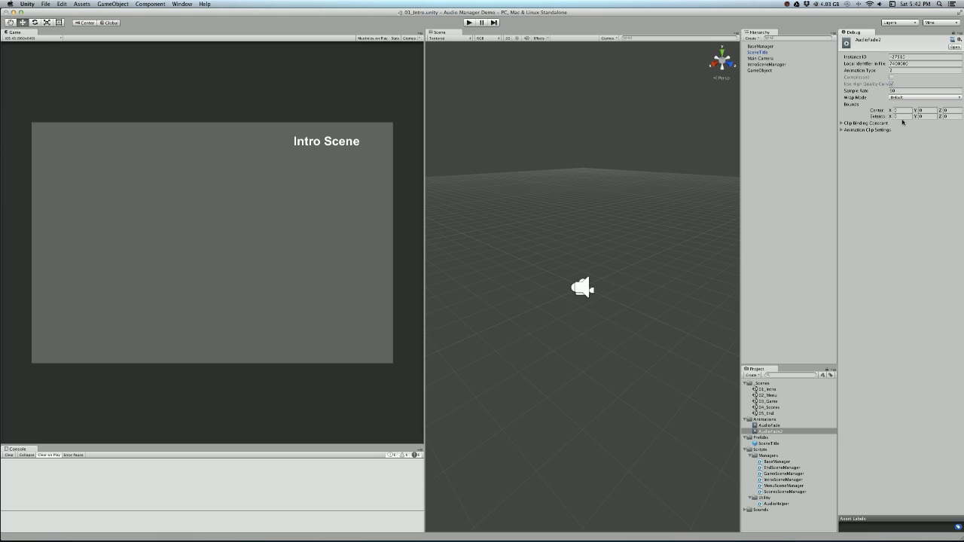
click(898, 70)
click(959, 35)
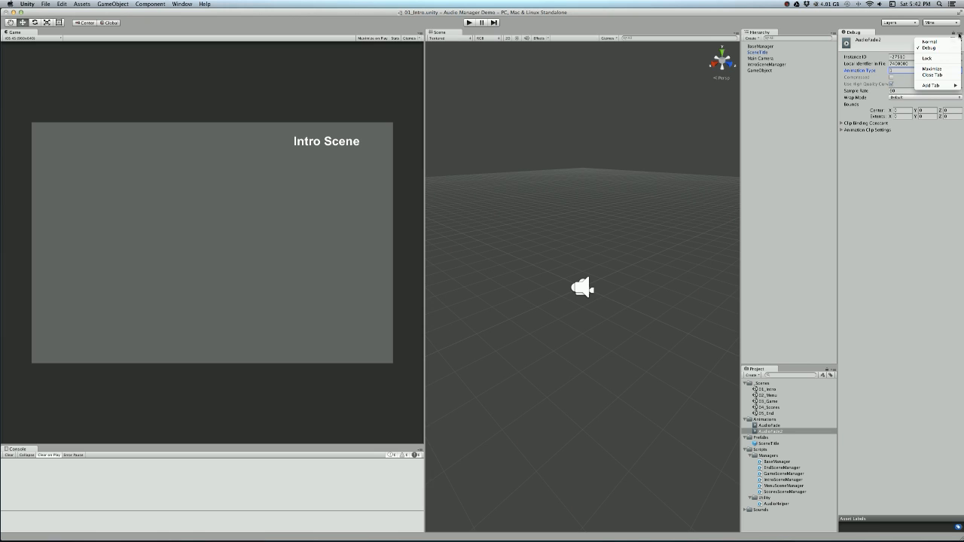
click(926, 41)
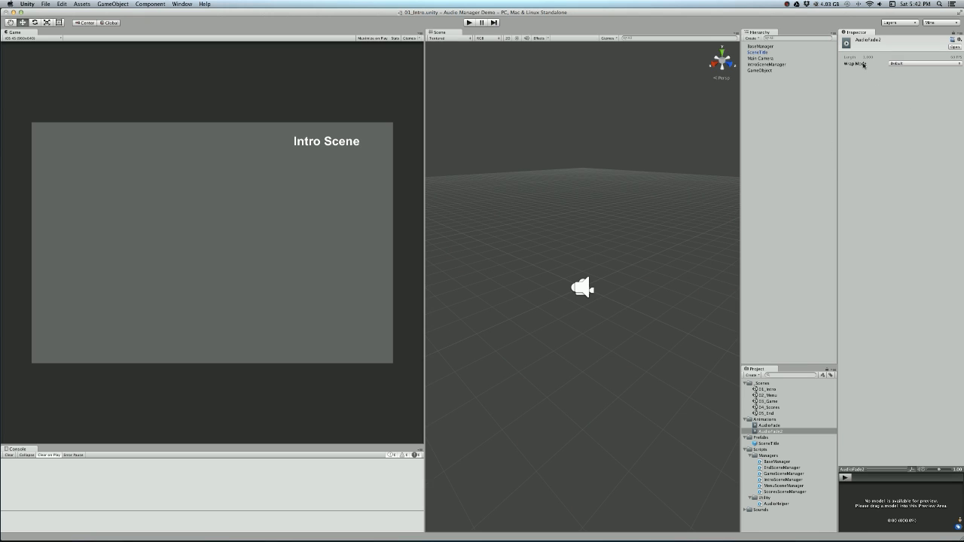
click(776, 427)
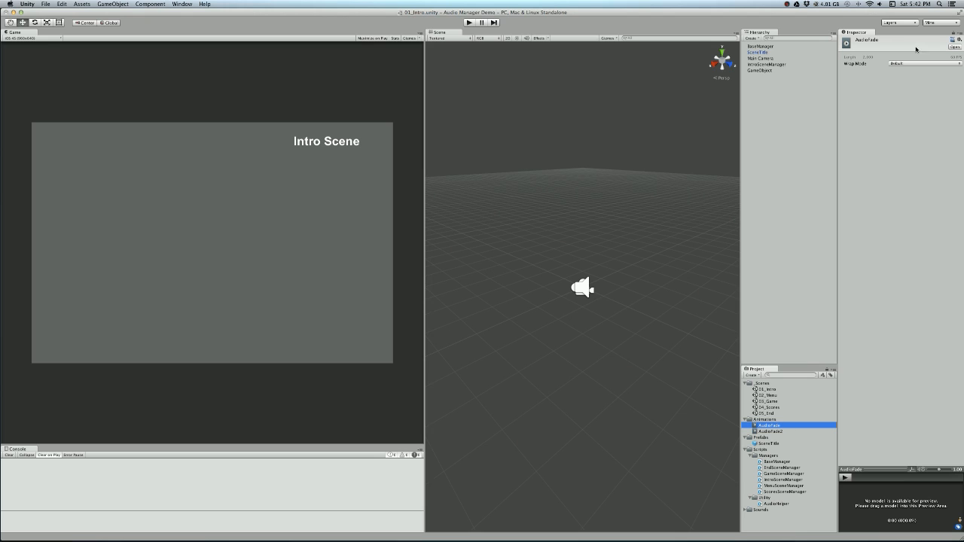
click(783, 432)
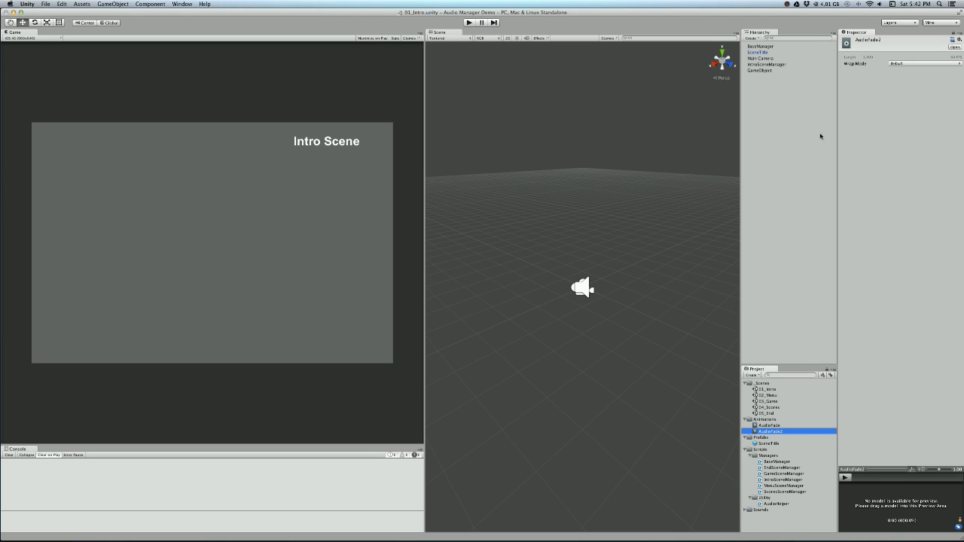
- Assign AudioFade2 as the Fade Clip of the BaseManager object's Base Manager script
click(770, 65)
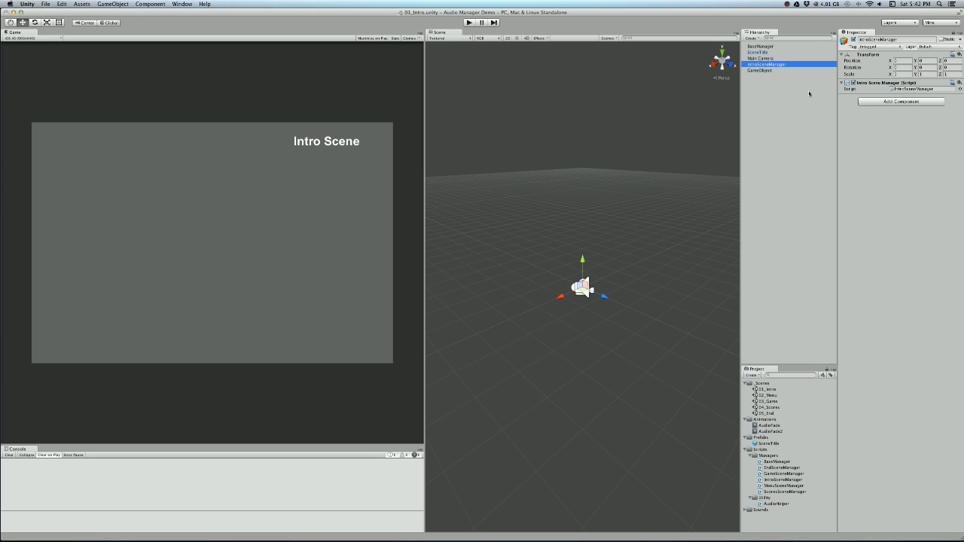
click(771, 47)
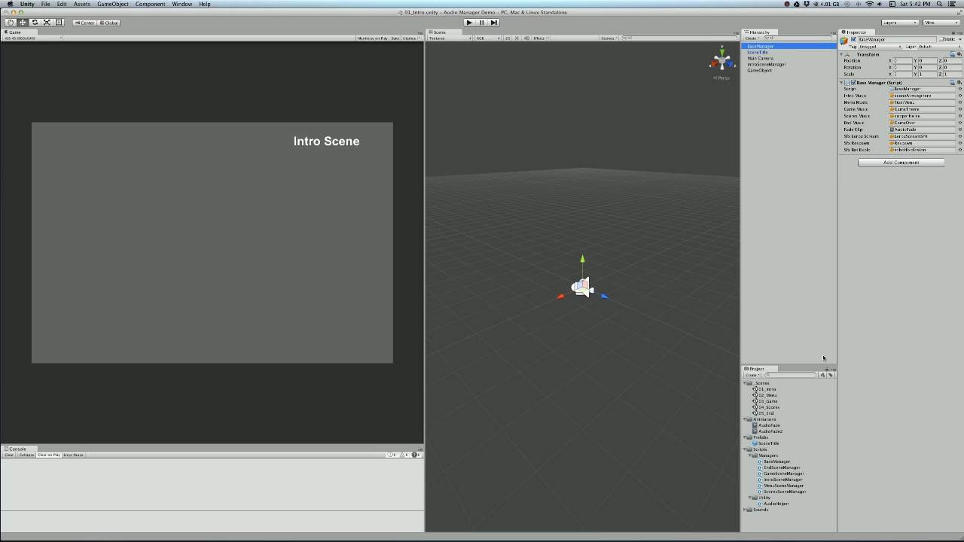
drag(783, 435, 902, 133)
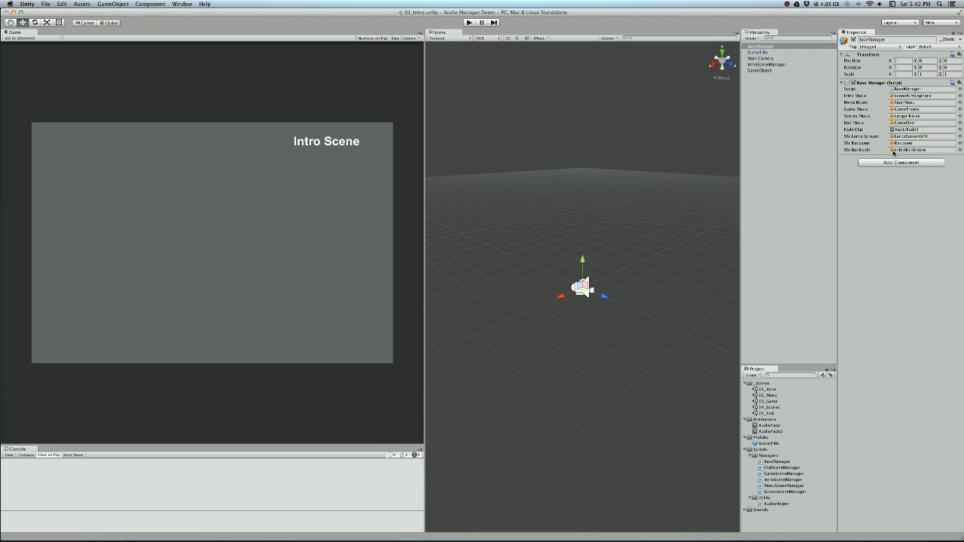